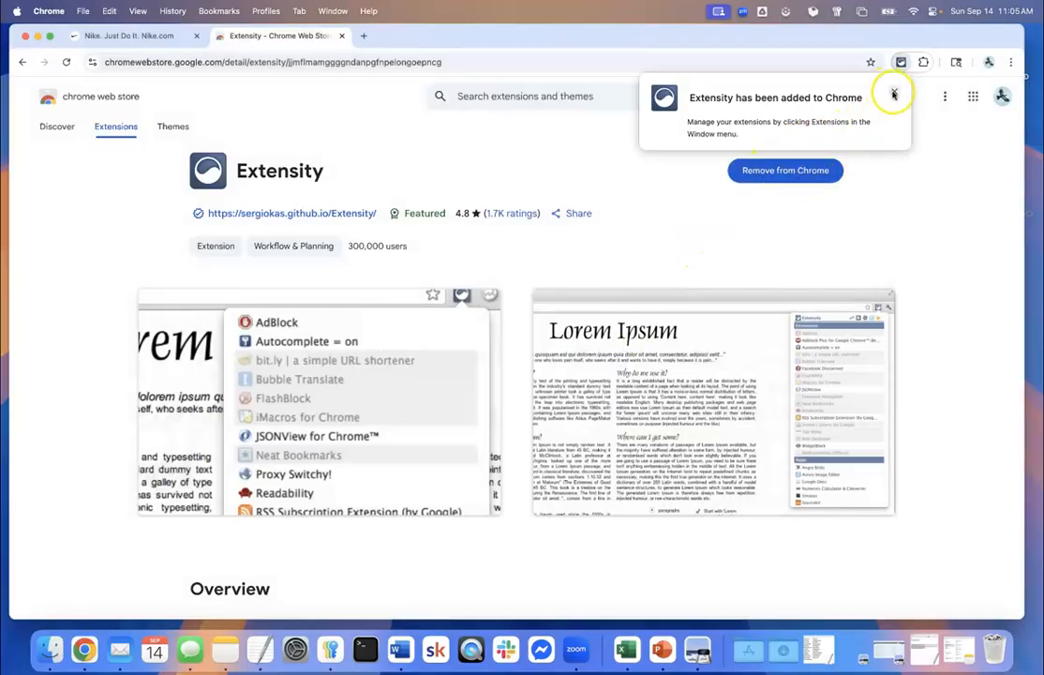
# - Dismiss the install notice and open the options page of the Extensity extension
pyautogui.click(893, 93)
pyautogui.click(923, 61)
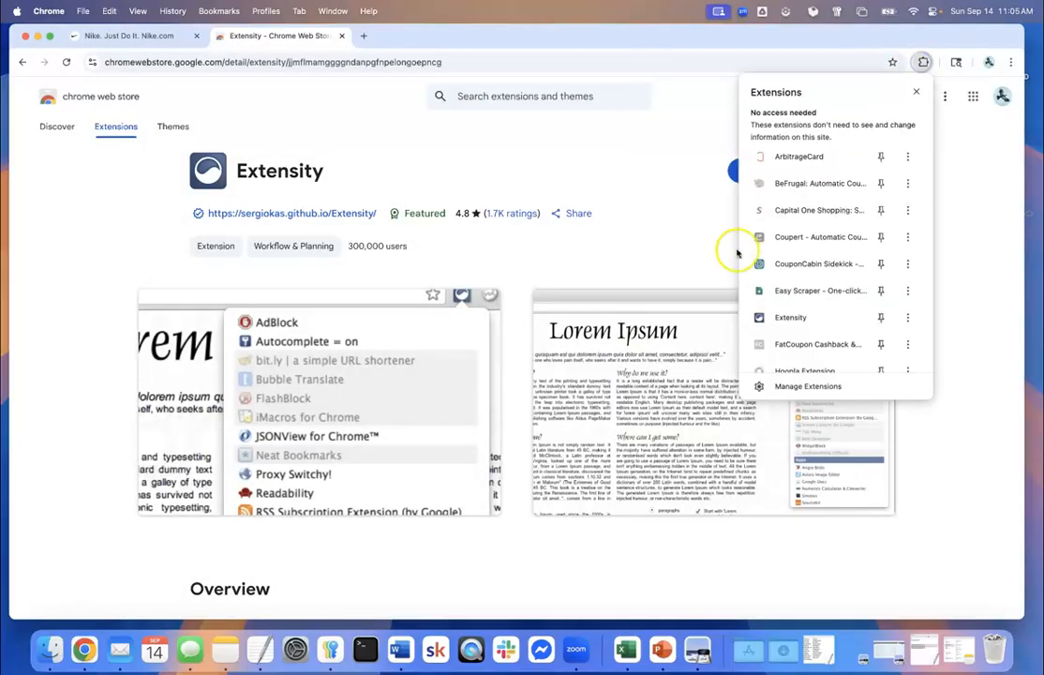
pyautogui.scroll(-2, 815, 260)
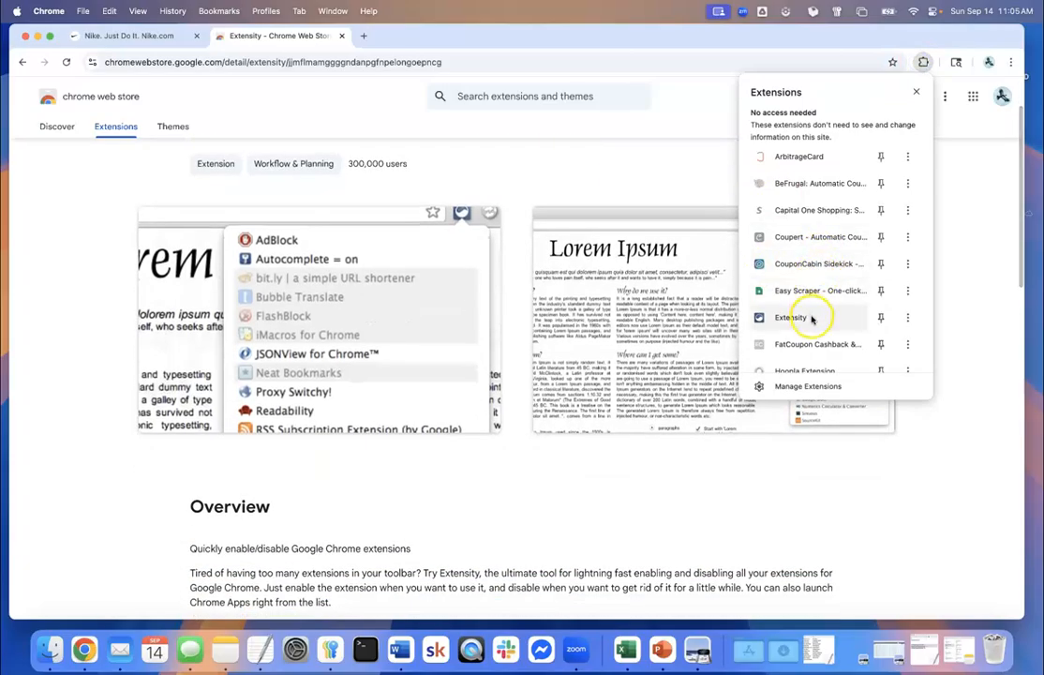
pyautogui.click(791, 316)
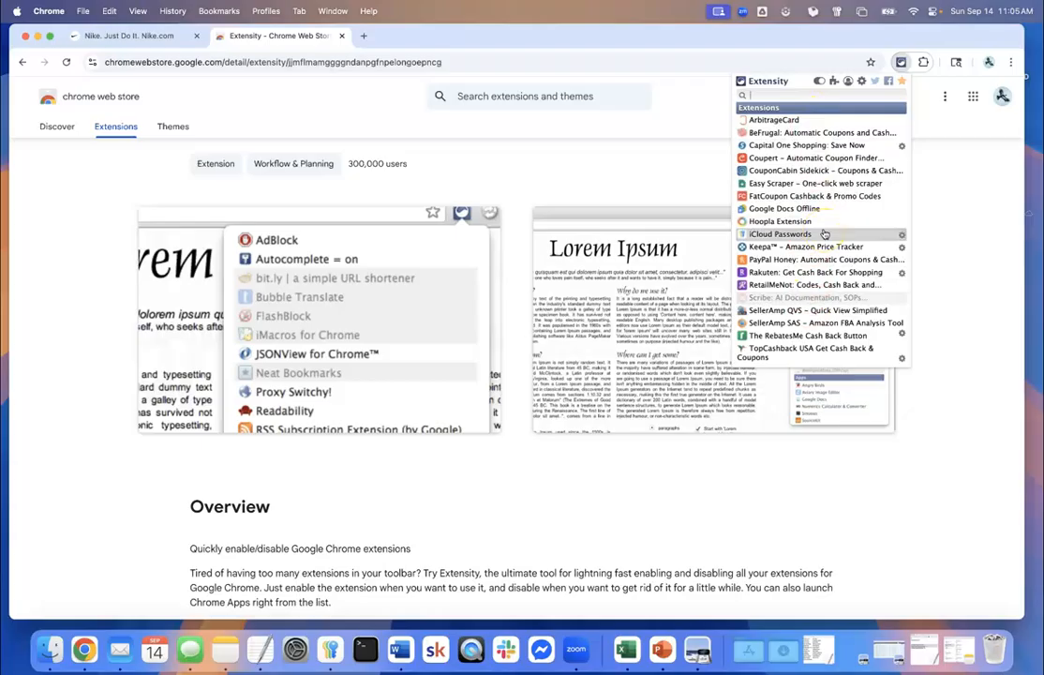
pyautogui.click(861, 82)
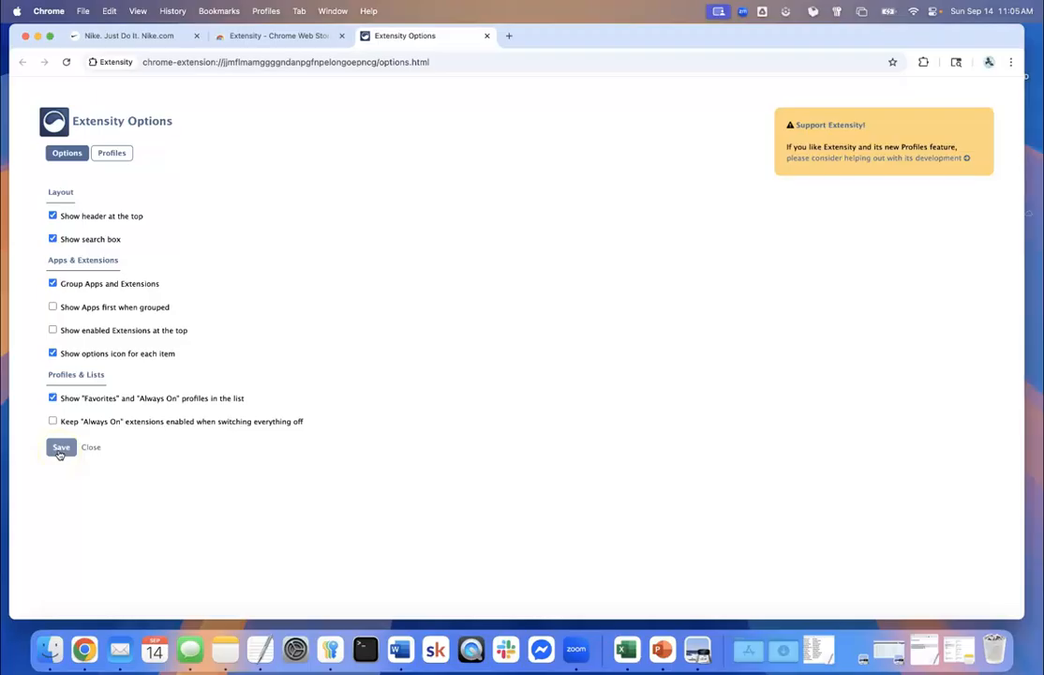
# - Set Extensity's Always On profile to include only iCloud Passwords and save it
pyautogui.click(109, 154)
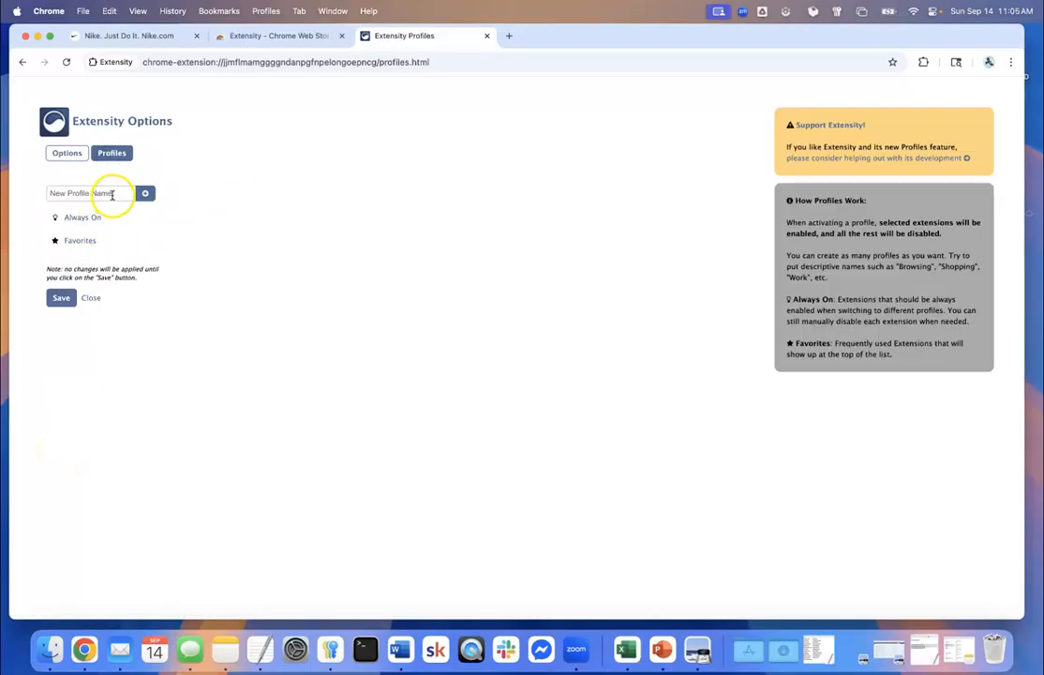
pyautogui.click(87, 216)
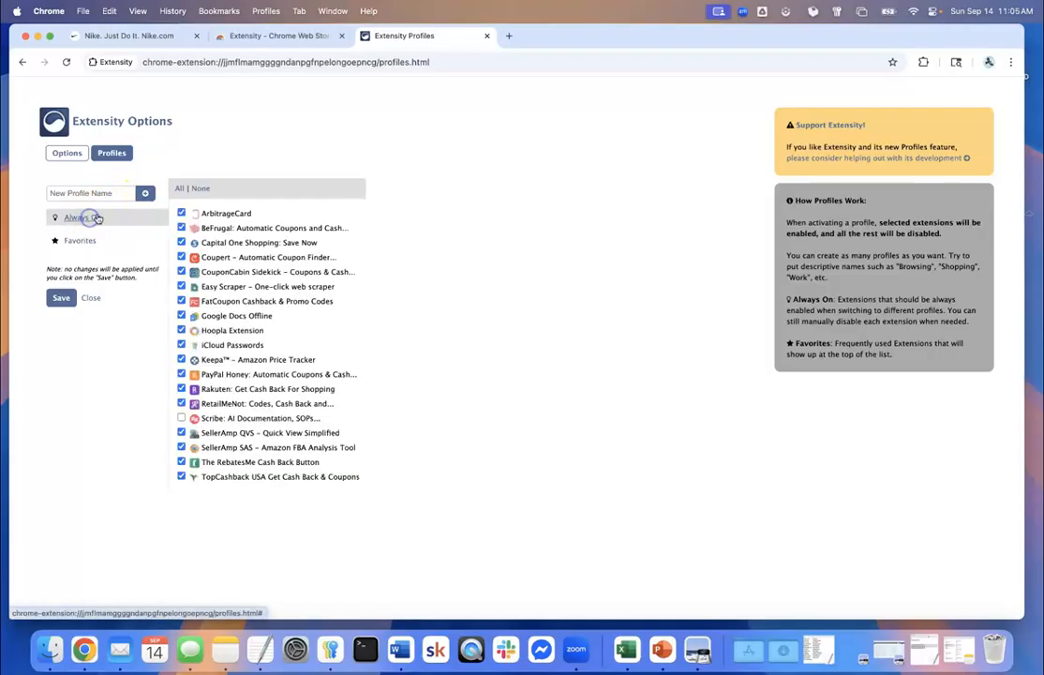
pyautogui.click(200, 189)
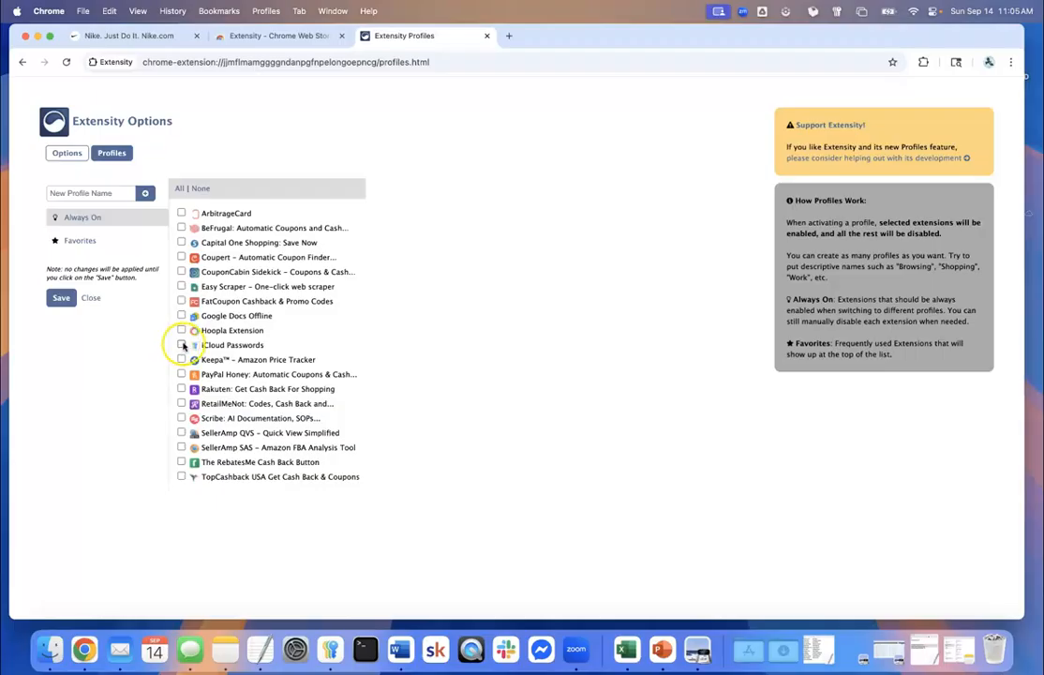
pyautogui.click(182, 344)
pyautogui.click(60, 297)
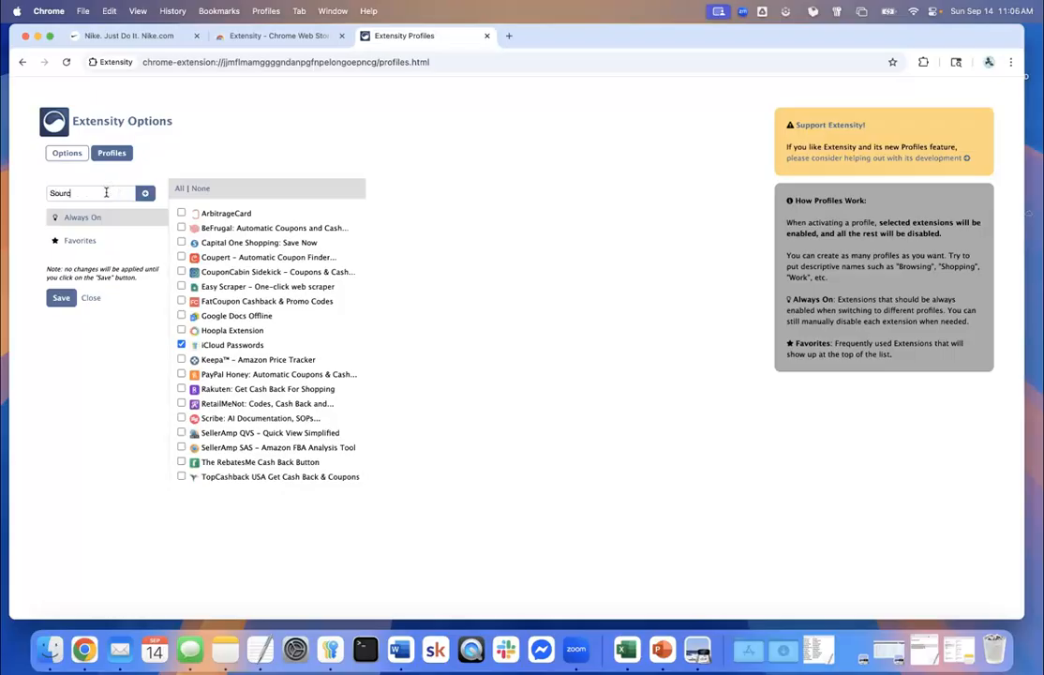
# - Create a profile named Sourcing with only iCloud Passwords, Keepa and SellerAmp SAS enabled, and save it
pyautogui.click(139, 195)
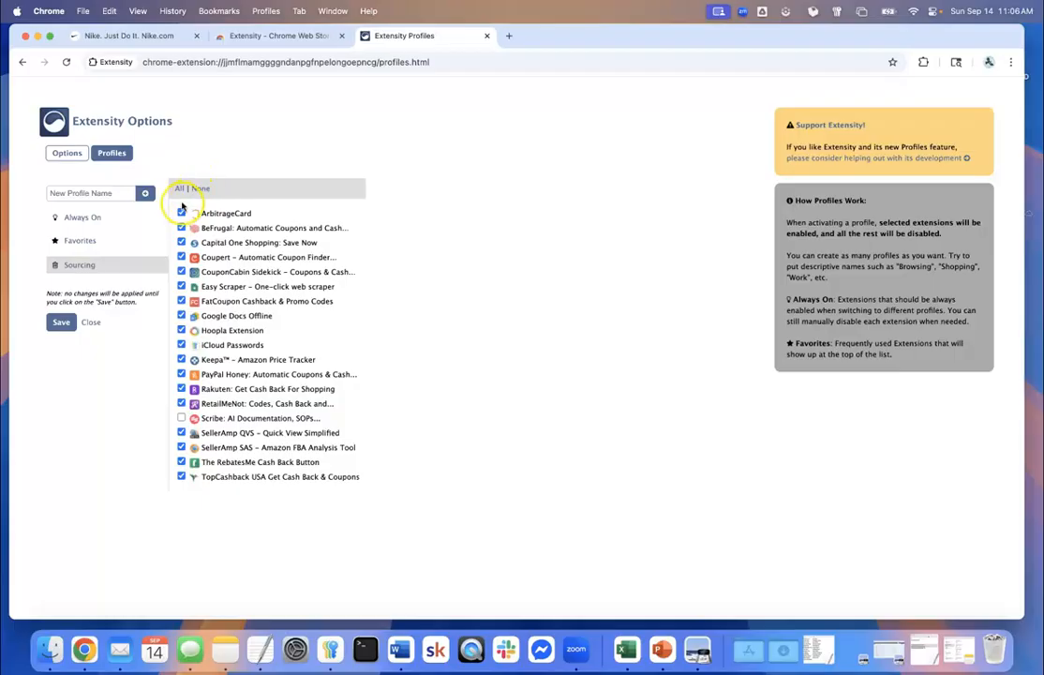
pyautogui.click(199, 189)
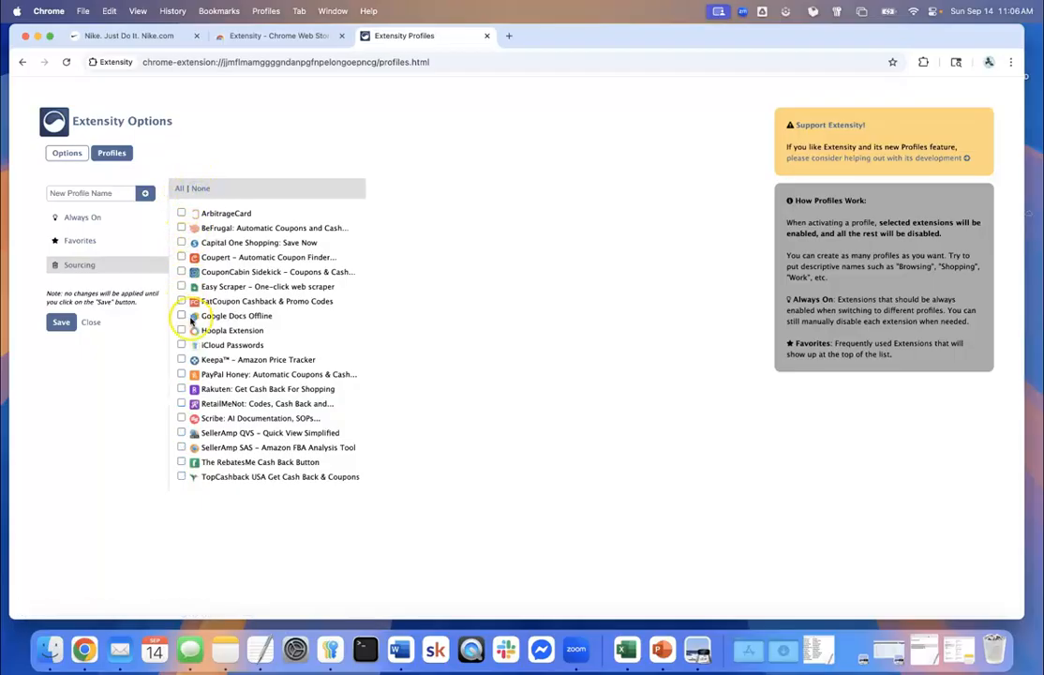
pyautogui.click(182, 359)
pyautogui.click(182, 446)
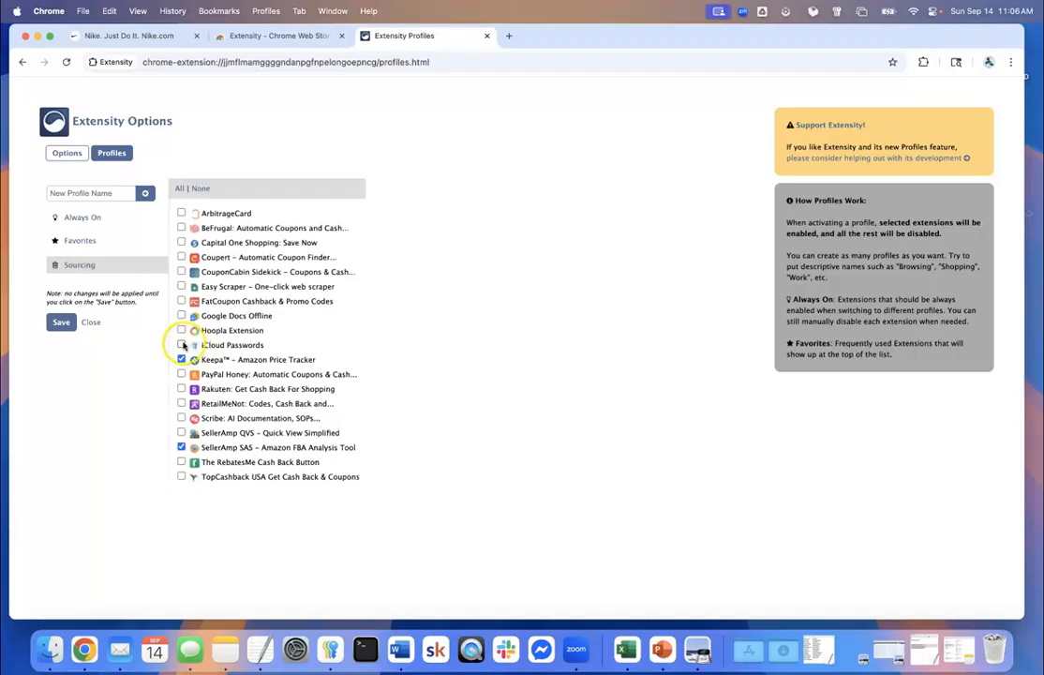
pyautogui.click(181, 344)
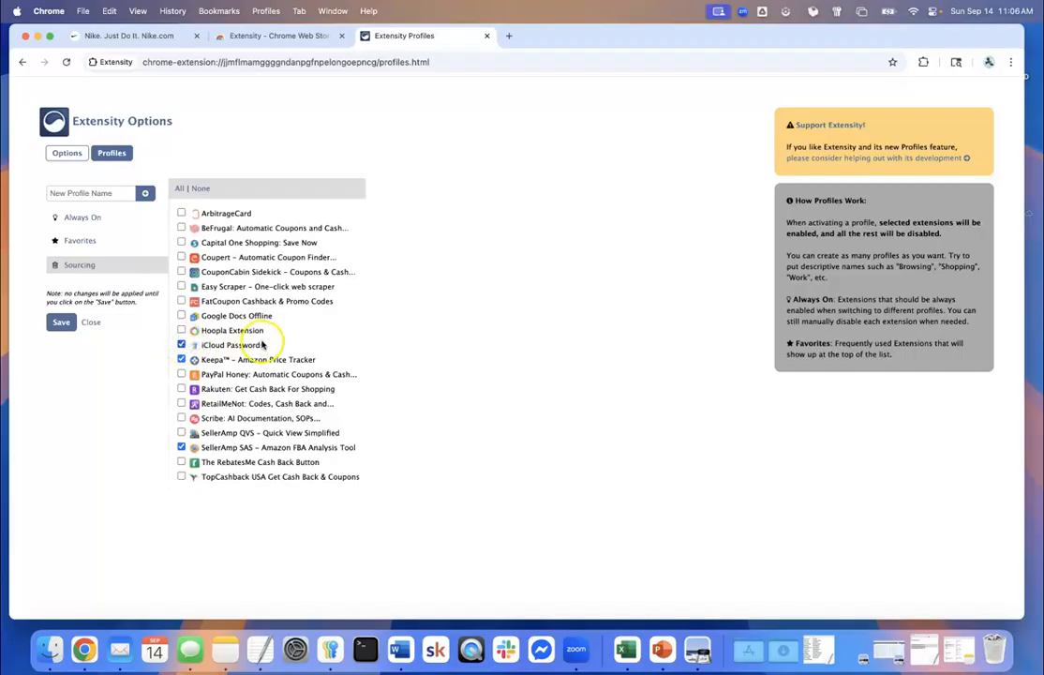
pyautogui.click(69, 324)
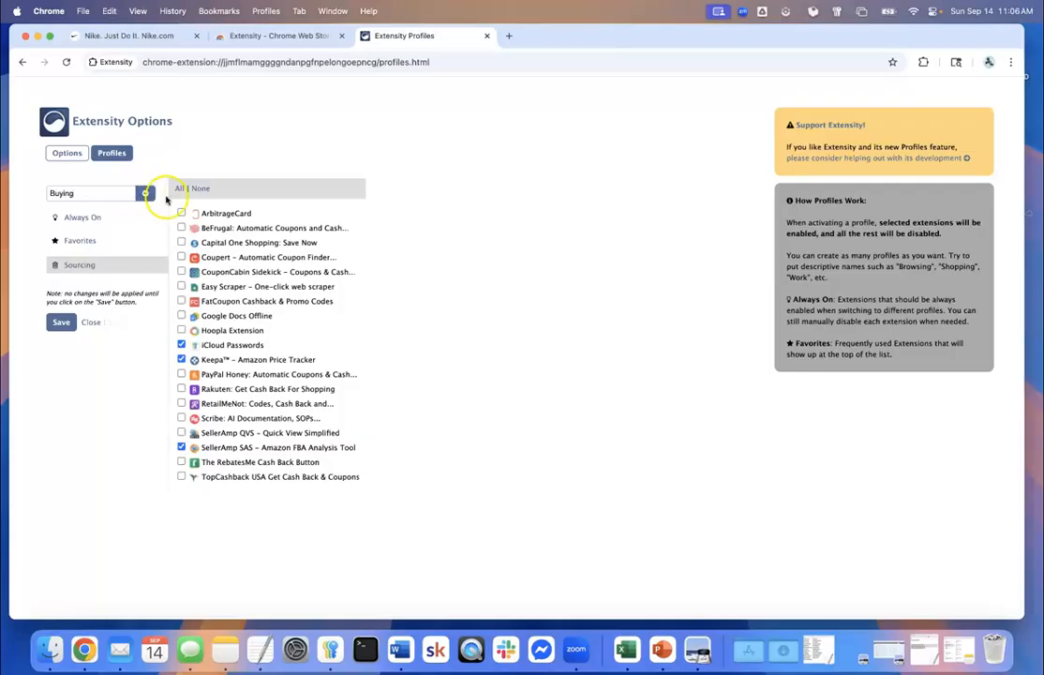
# - Create a profile named Buying with every listed extension except Scribe enabled, and save it
pyautogui.click(145, 193)
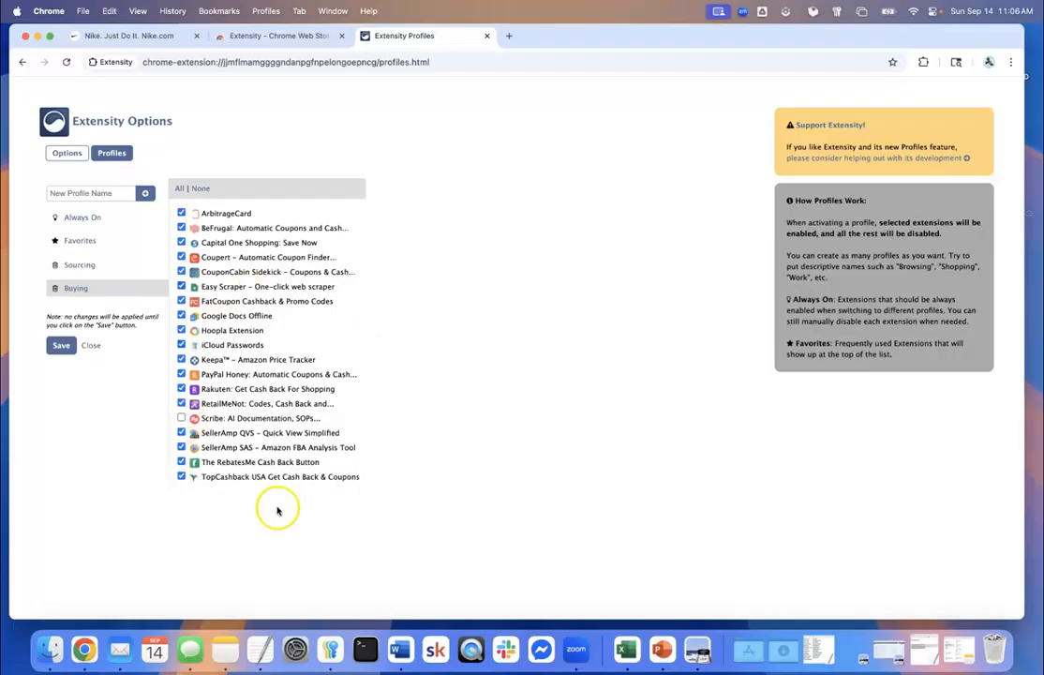
pyautogui.scroll(-1, 346, 429)
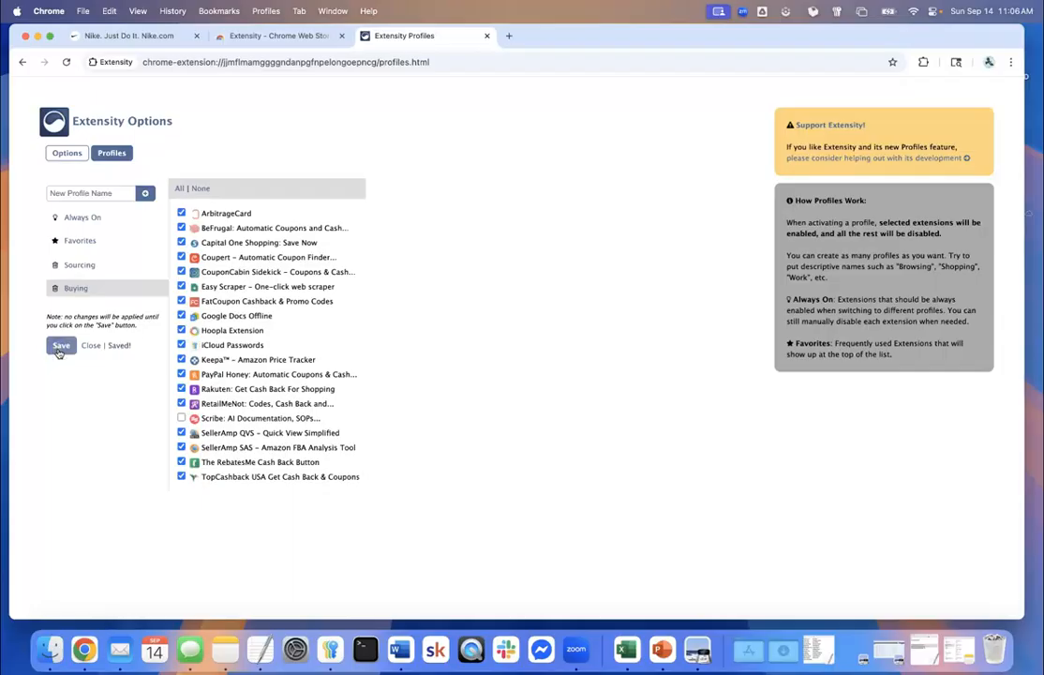
# - Close the Extensity options and Chrome Web Store pages and reload the Nike site
pyautogui.click(489, 36)
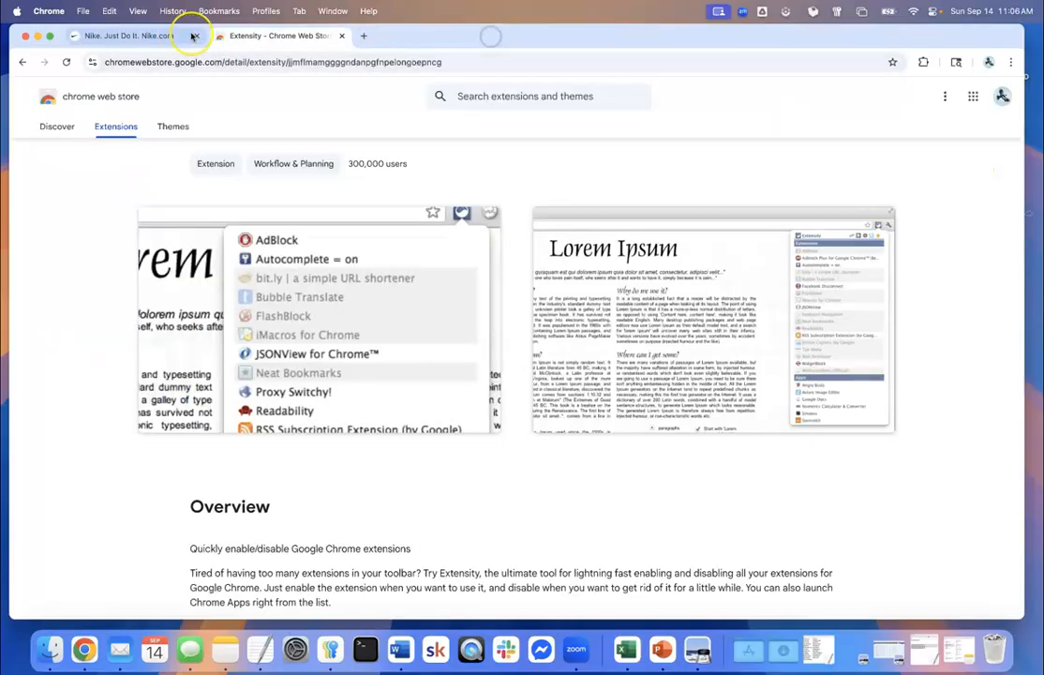
pyautogui.click(342, 36)
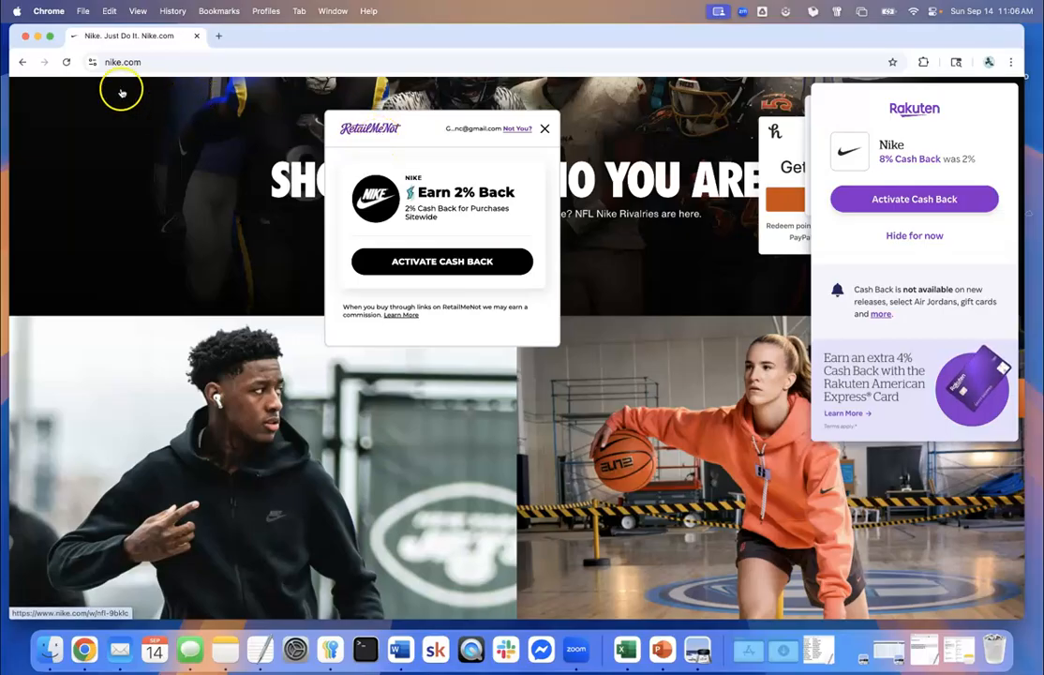
pyautogui.click(65, 61)
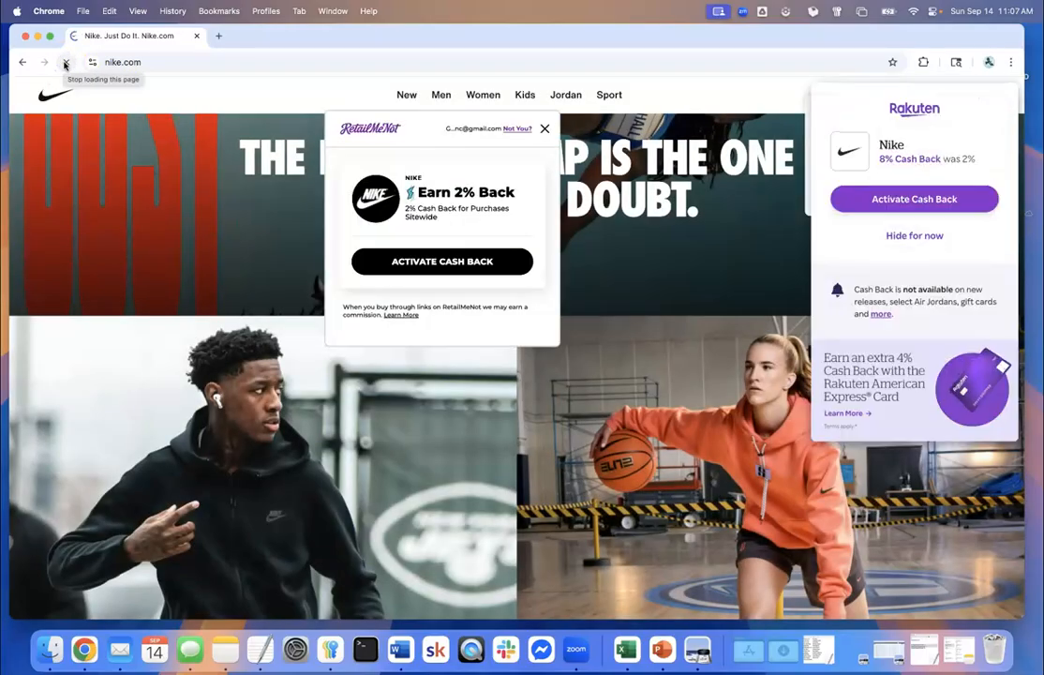
# - Activate the Sourcing profile in Extensity and reload the Nike page
pyautogui.click(925, 62)
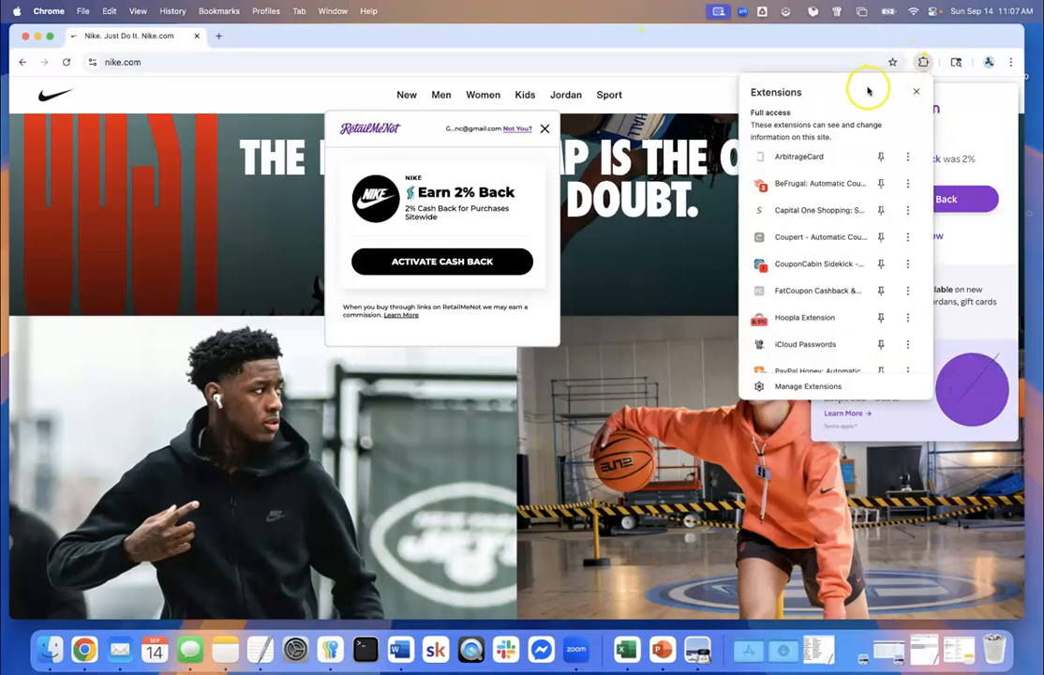
pyautogui.scroll(-1, 840, 242)
pyautogui.scroll(-4, 839, 241)
pyautogui.click(841, 343)
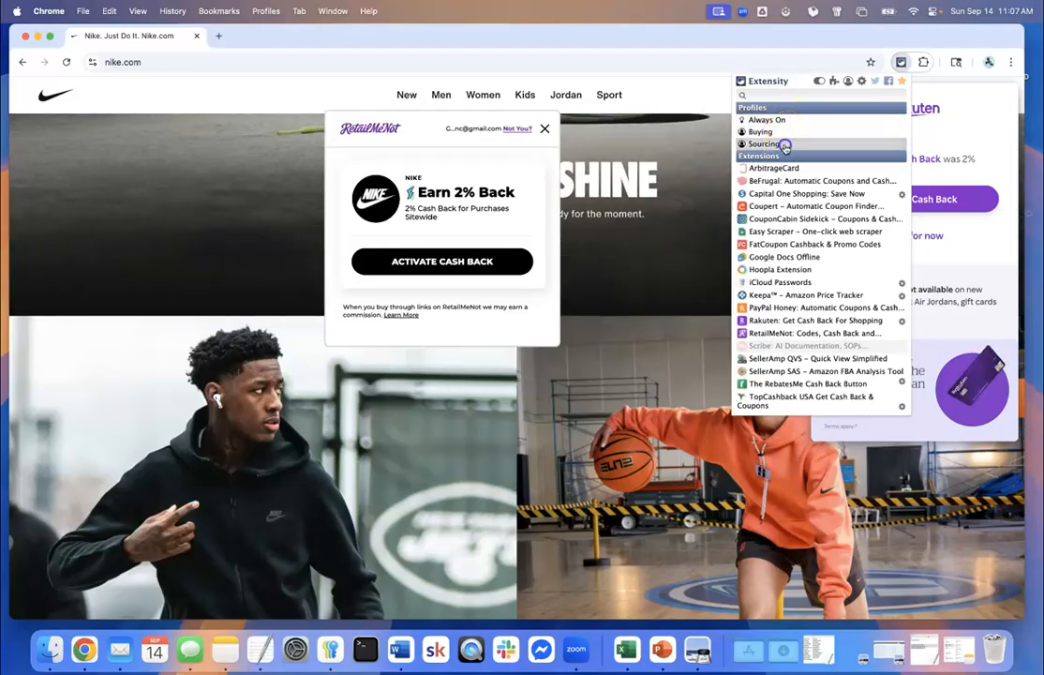
pyautogui.click(785, 145)
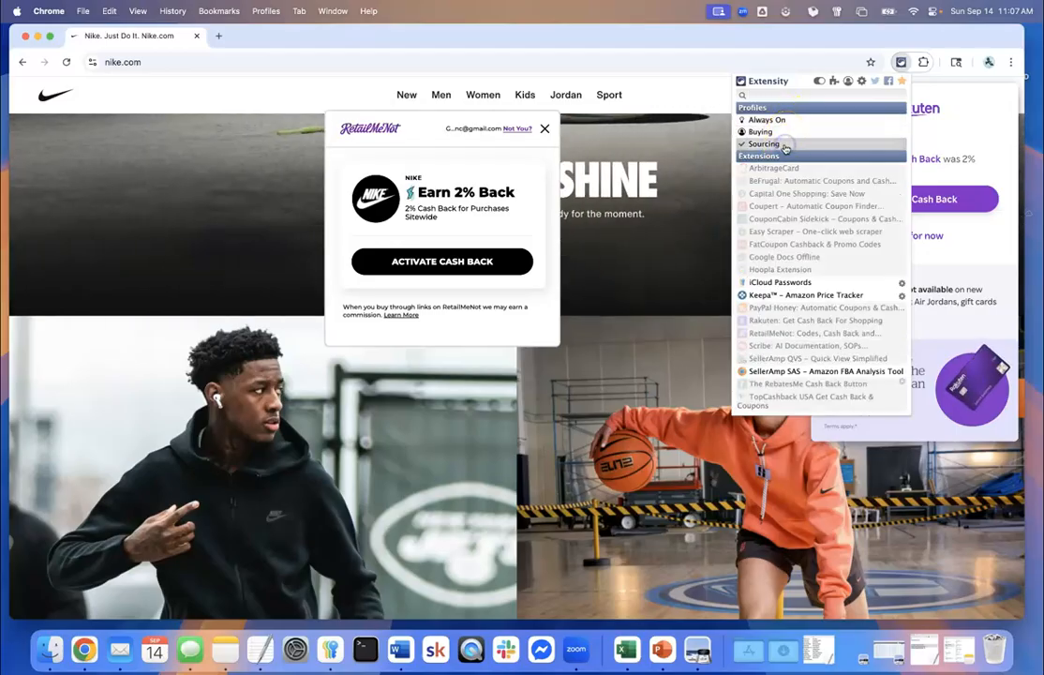
pyautogui.click(699, 172)
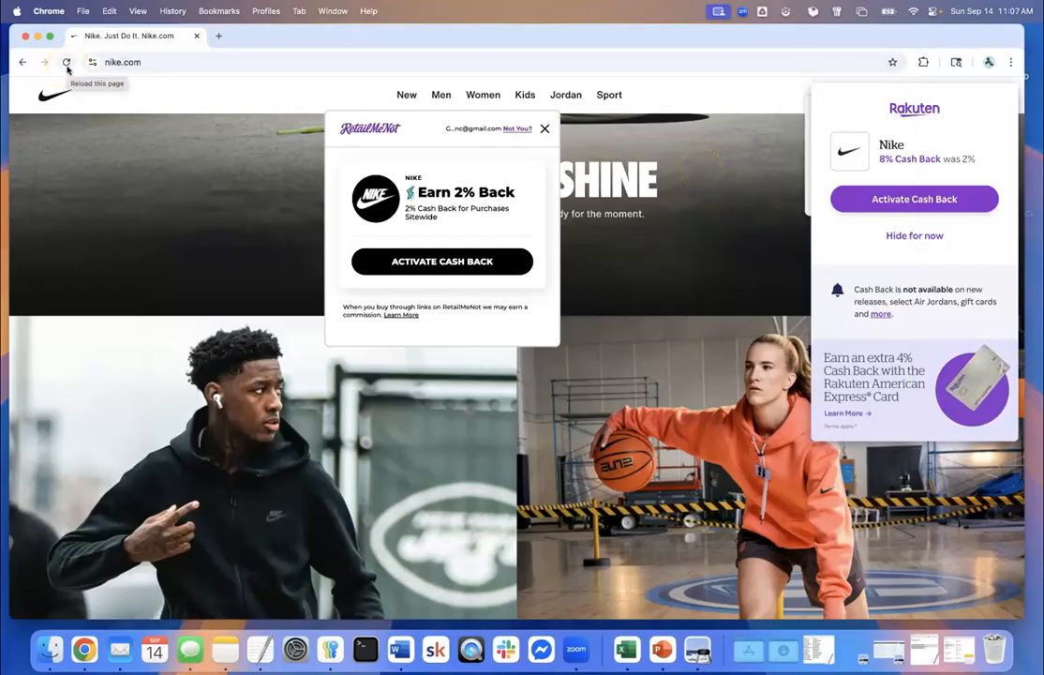
pyautogui.click(67, 68)
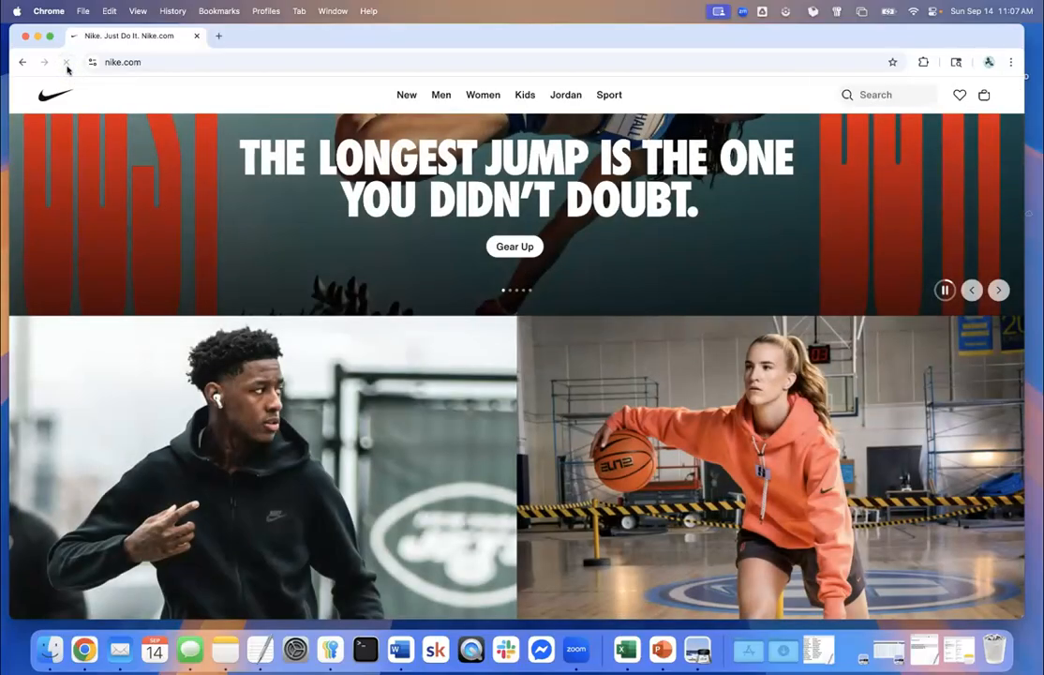
# - Open the Nike Field General "Ref" shoe from the Field General classics and choose size M 10 / W 11.5
pyautogui.scroll(-10, 411, 387)
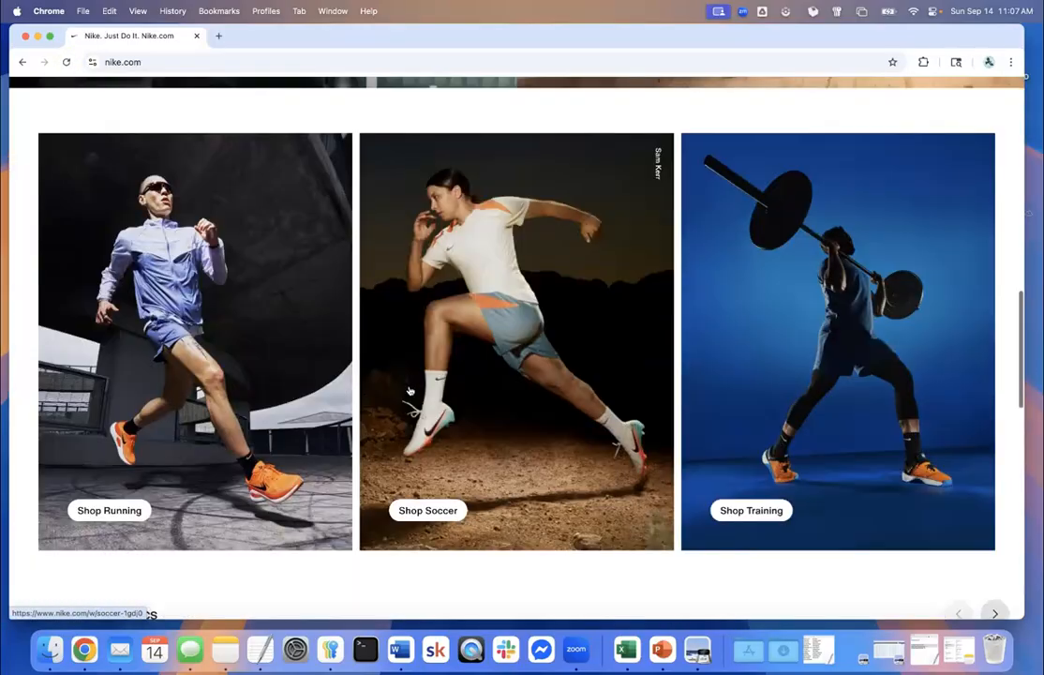
pyautogui.scroll(-5, 410, 391)
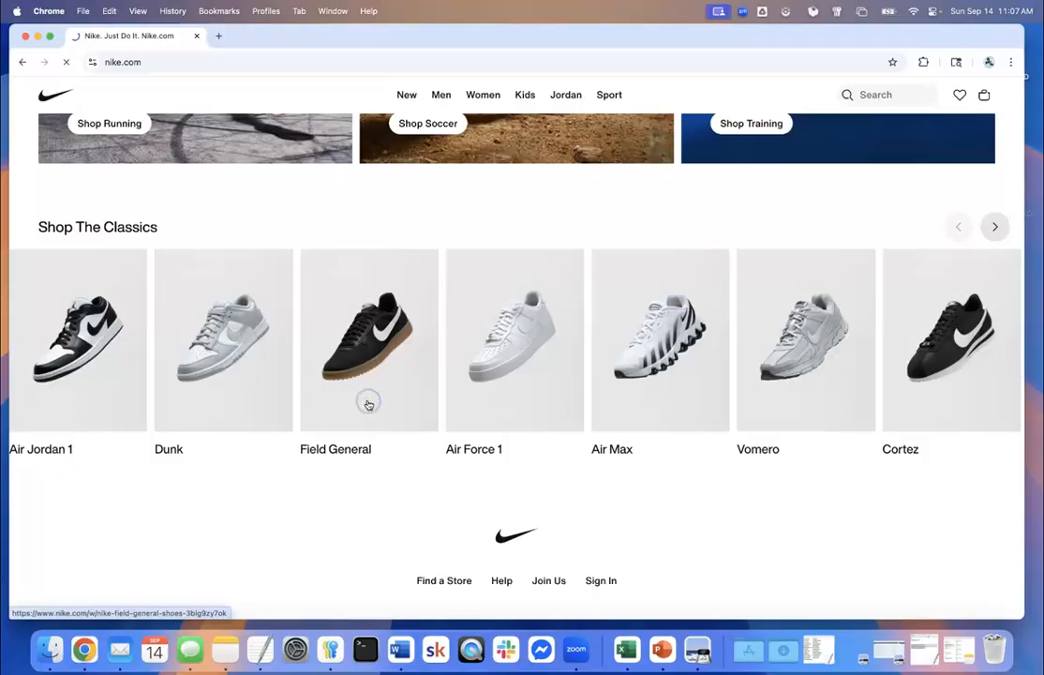
pyautogui.click(368, 404)
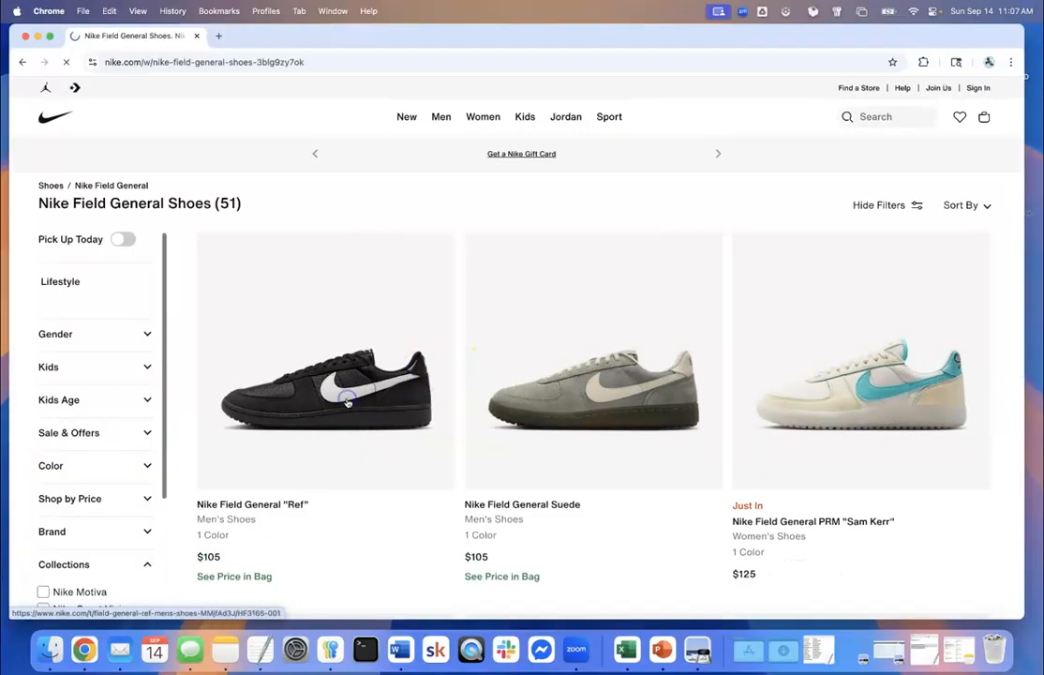
pyautogui.click(346, 401)
pyautogui.scroll(-3, 635, 437)
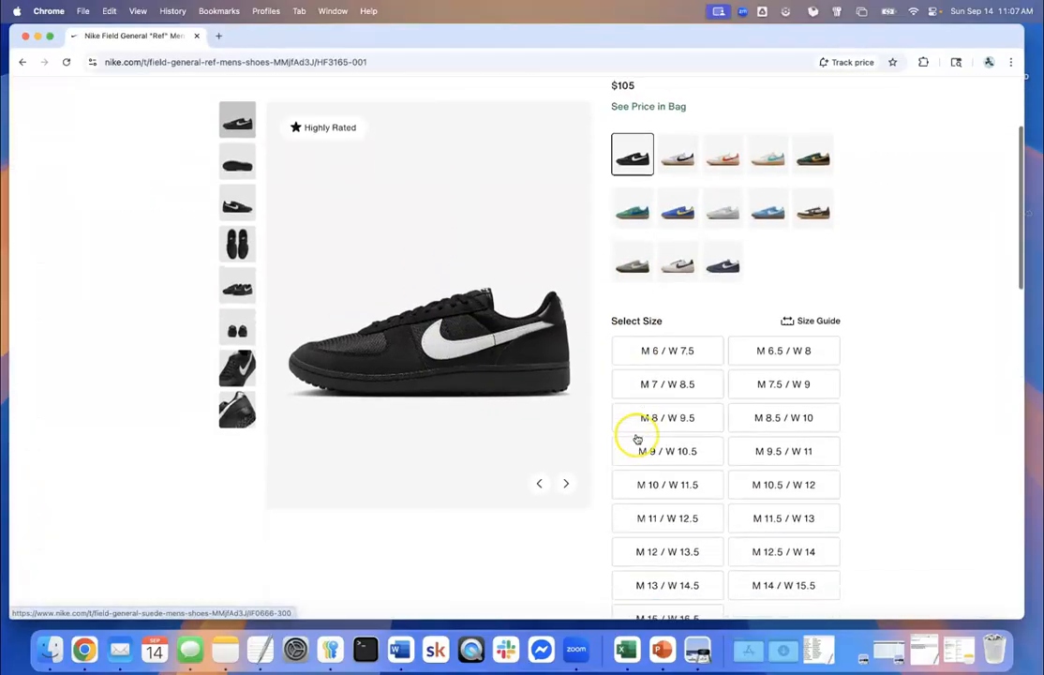
pyautogui.click(691, 484)
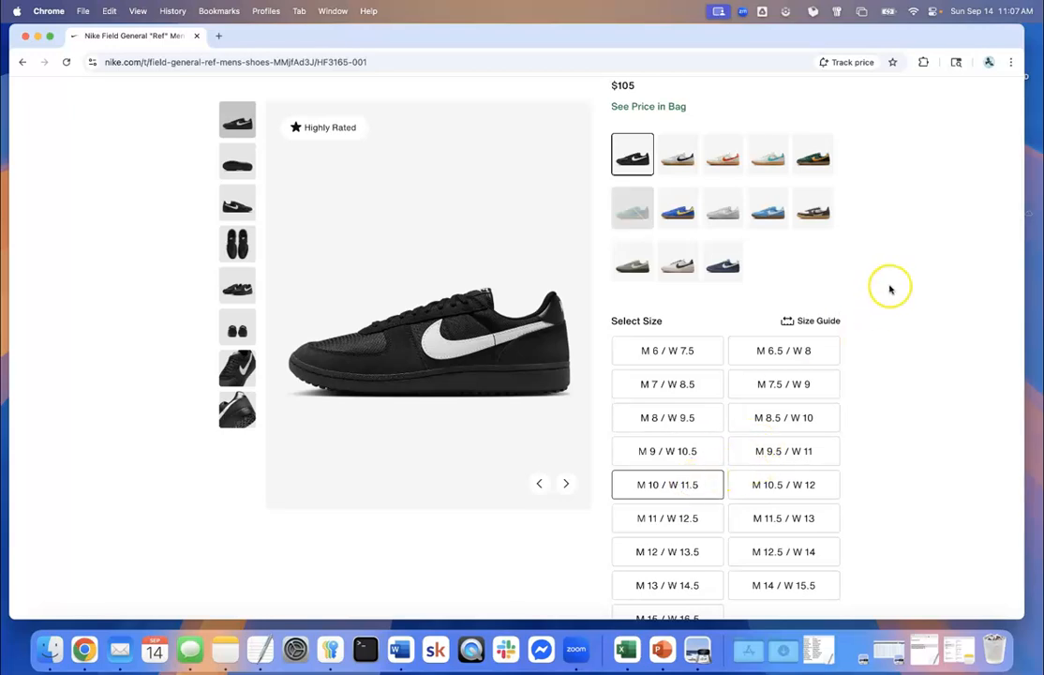
# - Add the selected Field General "Ref" shoe to the bag and proceed to the checkout form
pyautogui.scroll(3, 890, 289)
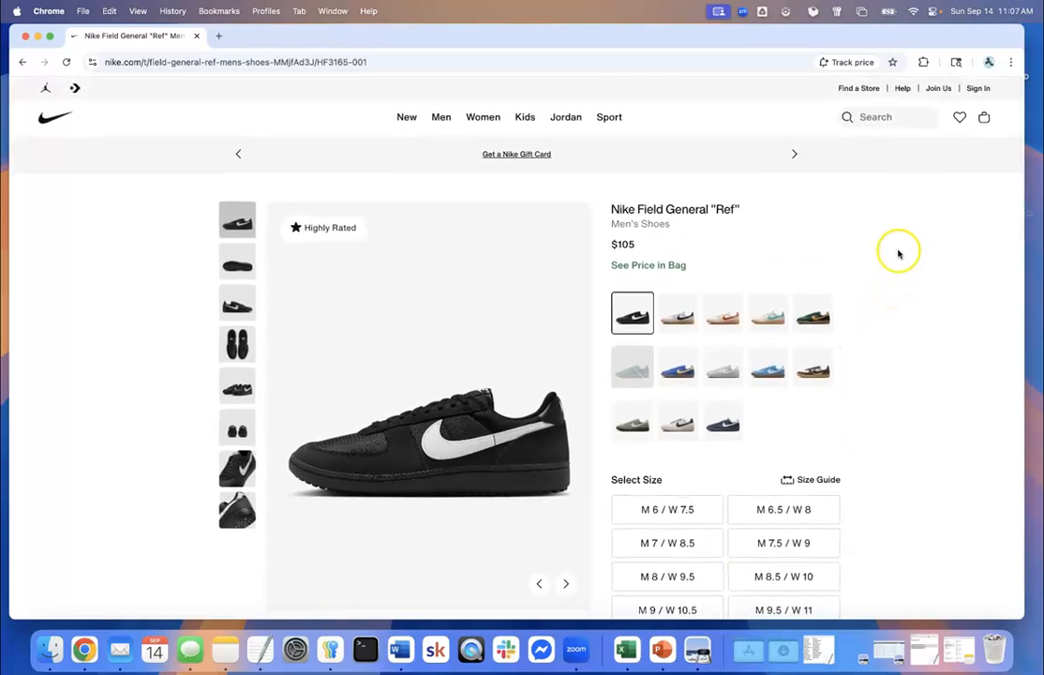
pyautogui.scroll(-3, 768, 403)
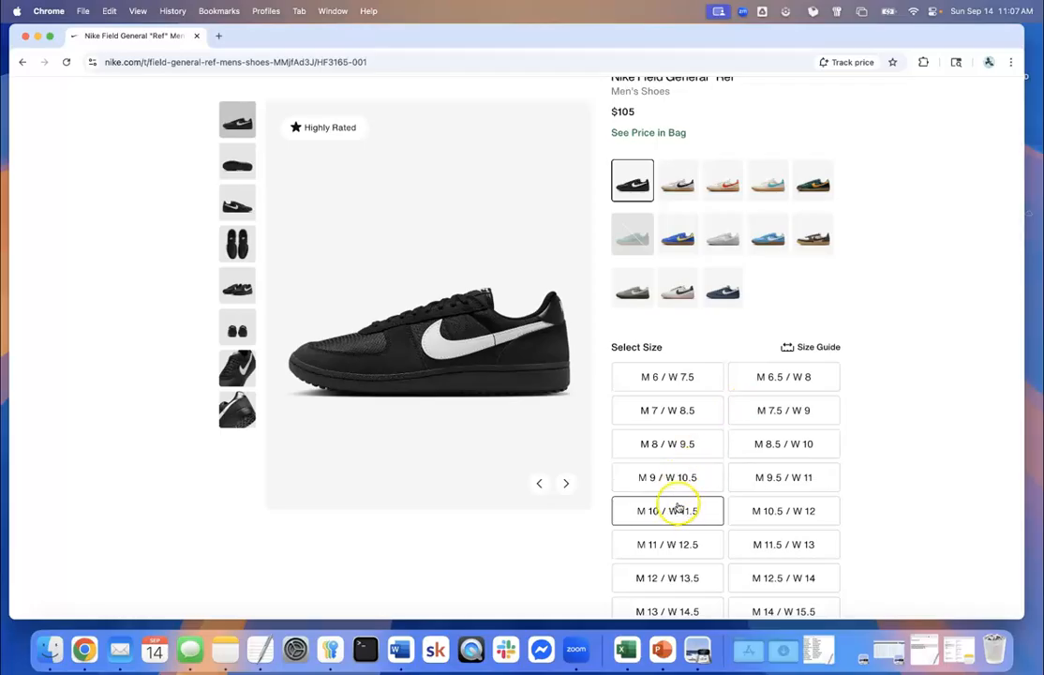
pyautogui.scroll(-5, 731, 434)
pyautogui.click(747, 429)
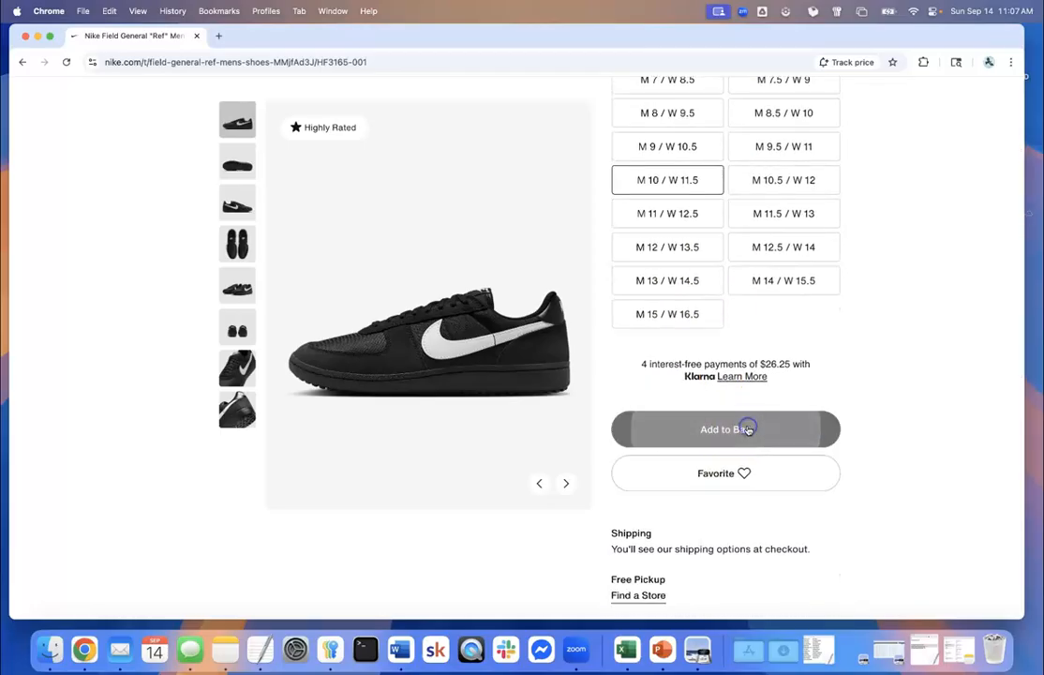
pyautogui.click(863, 320)
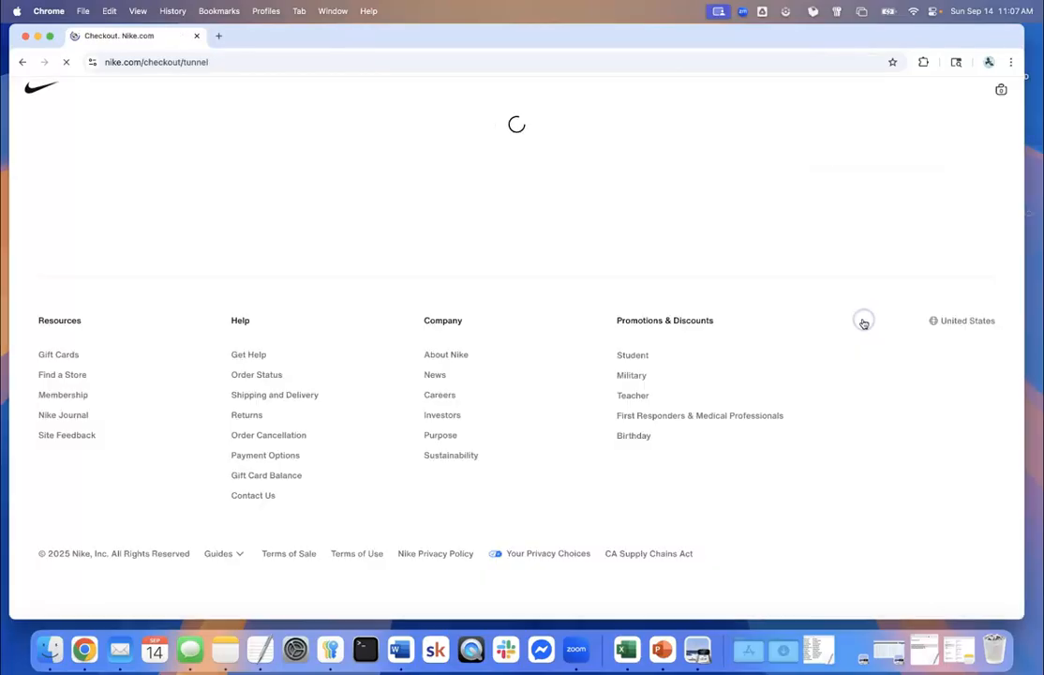
pyautogui.click(653, 354)
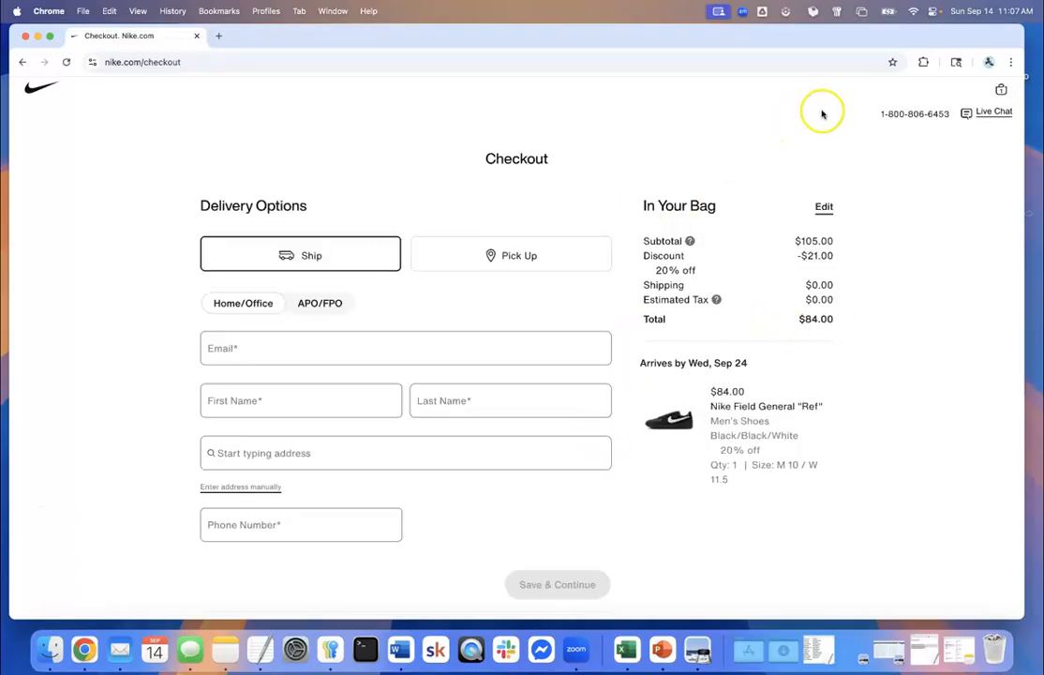
# - Switch Extensity to the Buying profile and reload the Nike checkout page
pyautogui.click(923, 62)
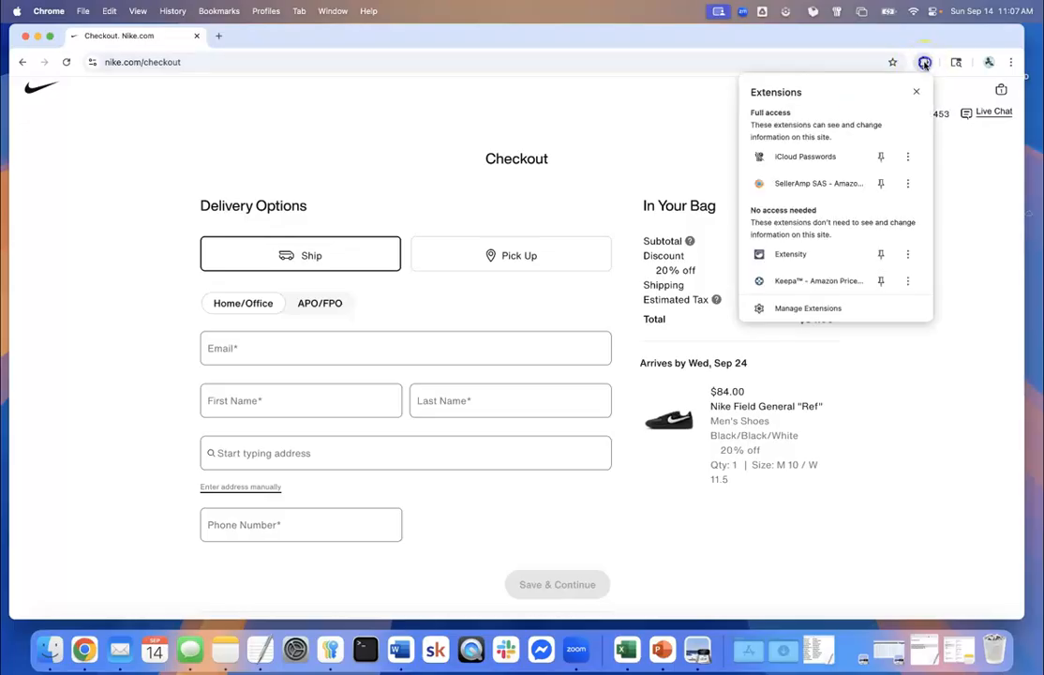
pyautogui.click(834, 253)
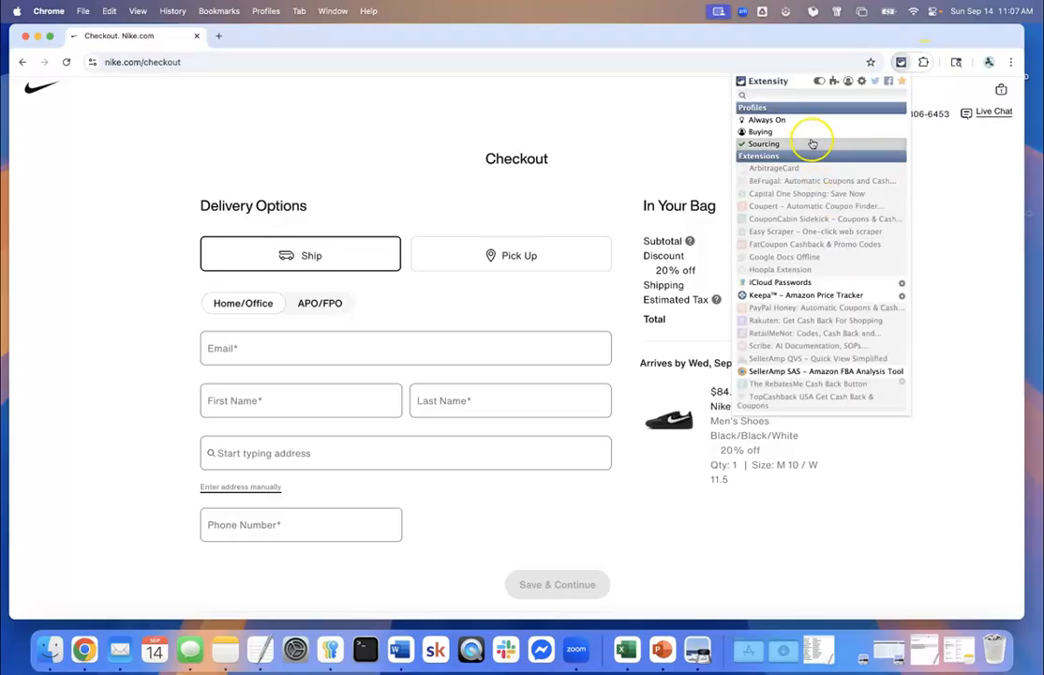
pyautogui.click(805, 137)
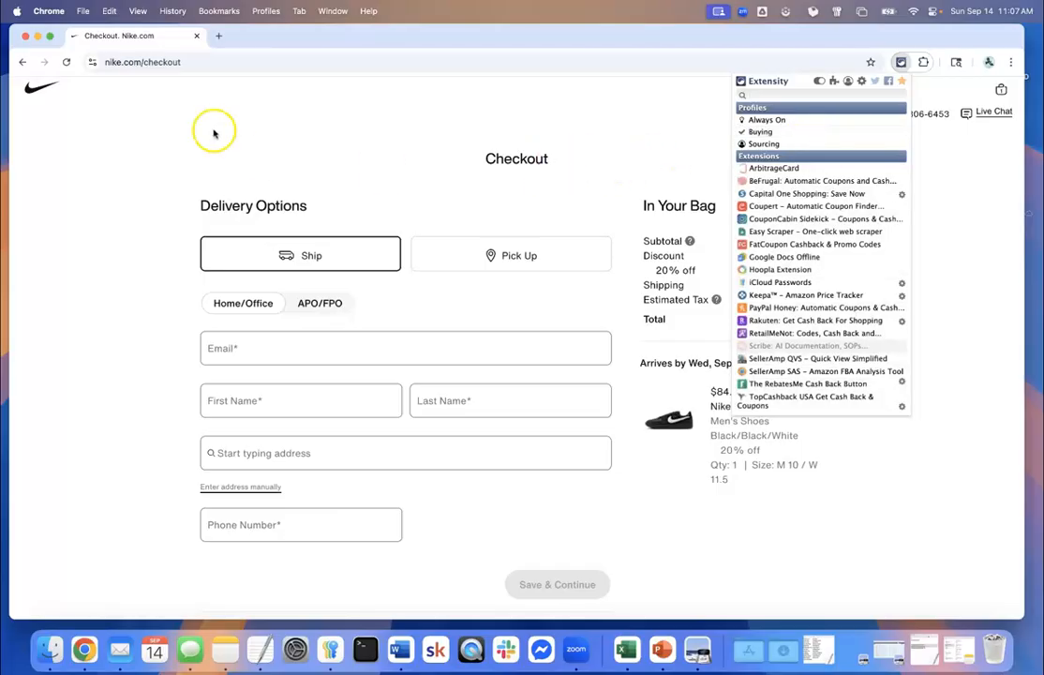
pyautogui.click(66, 62)
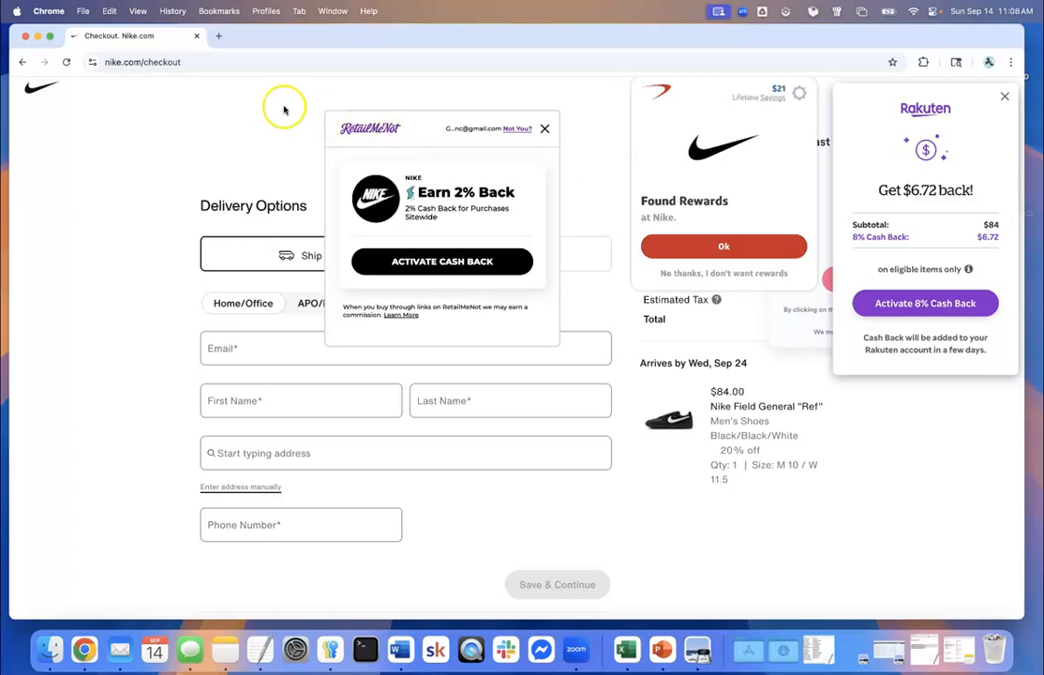
# - Switch Extensity to the Always On profile and reload the Nike checkout page
pyautogui.click(923, 61)
pyautogui.scroll(-5, 862, 251)
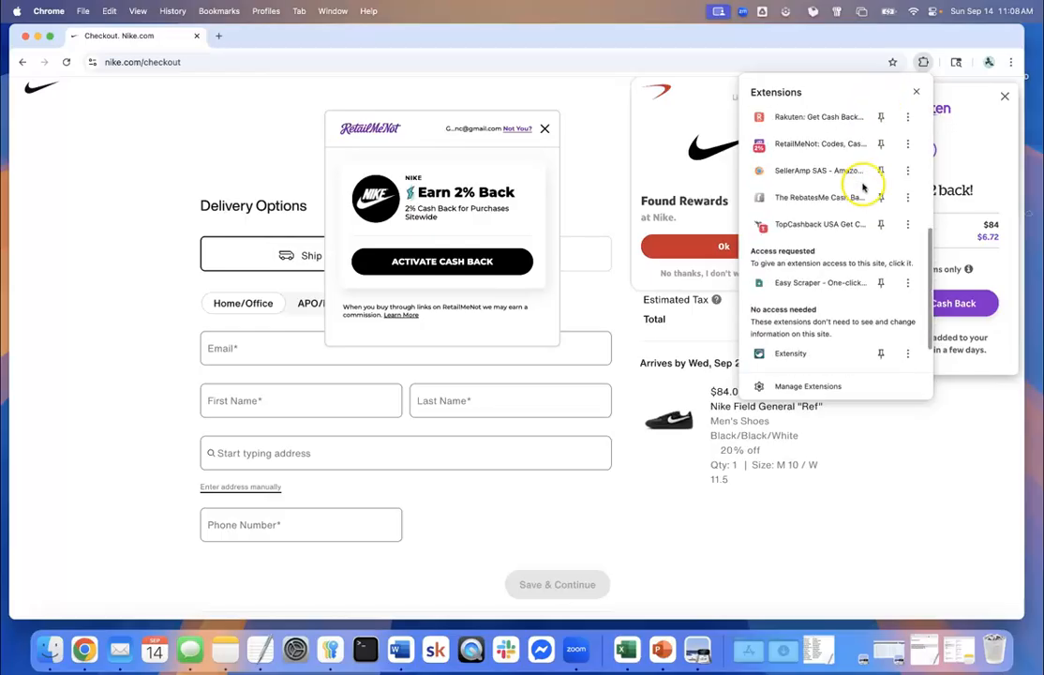
pyautogui.click(833, 310)
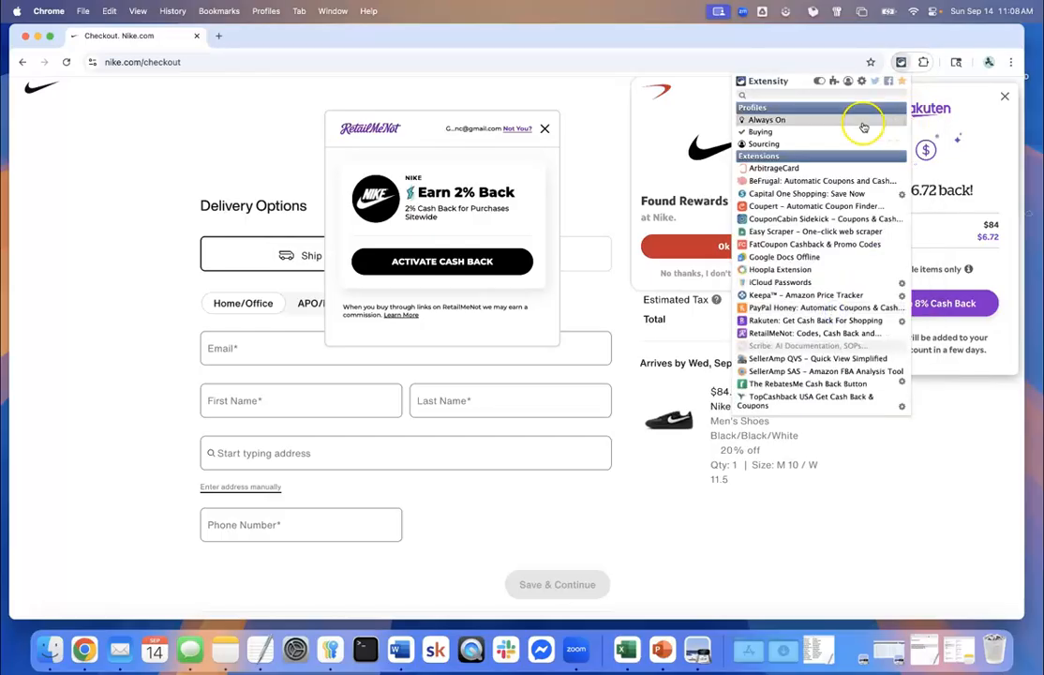
pyautogui.click(816, 132)
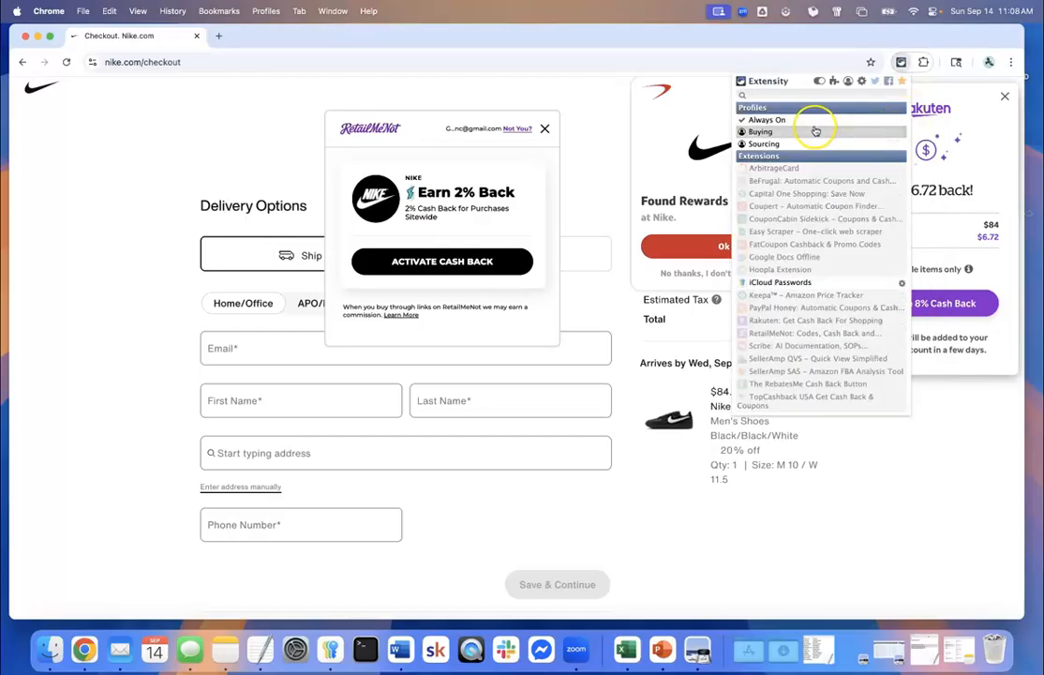
pyautogui.click(64, 63)
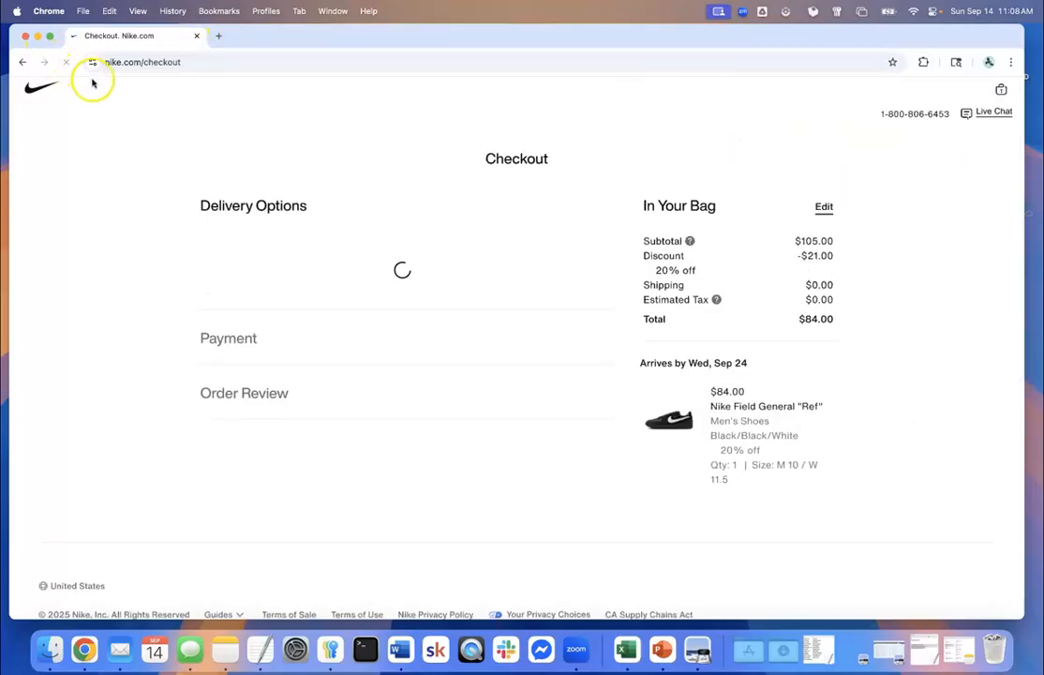